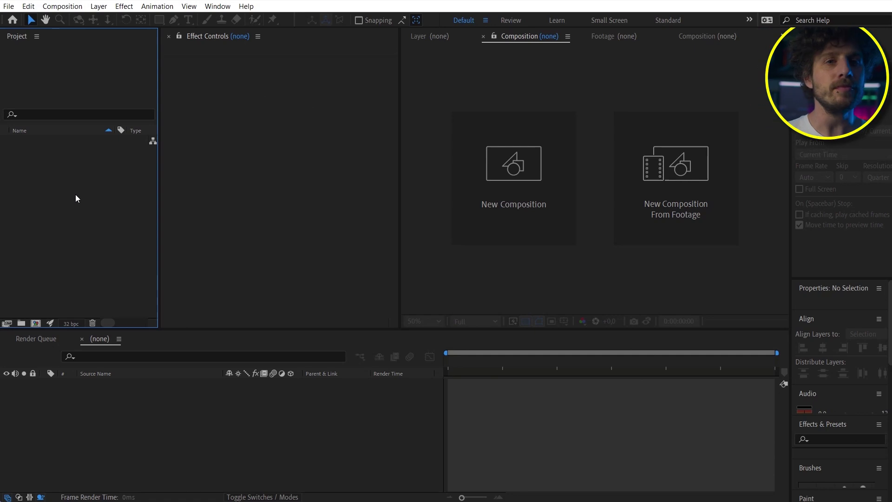
- Import santa.glb and trex.glb from the glb files folder into the project
click(9, 7)
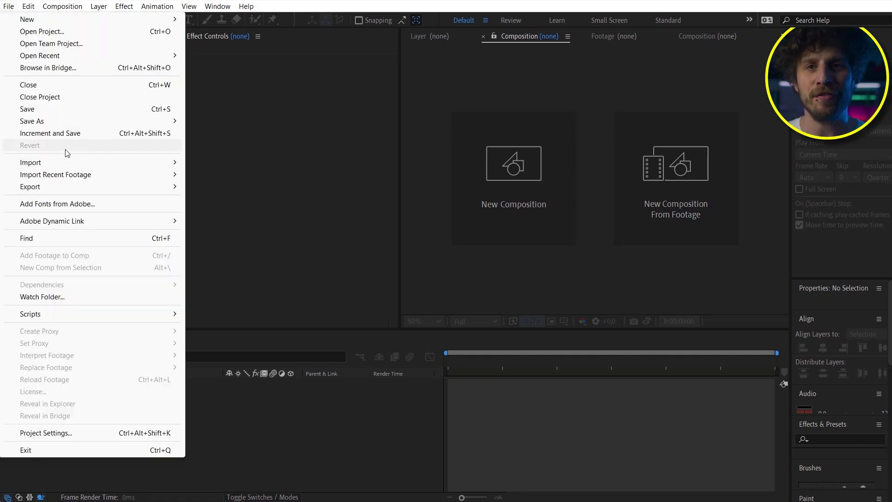
mouse_move(65, 164)
click(233, 165)
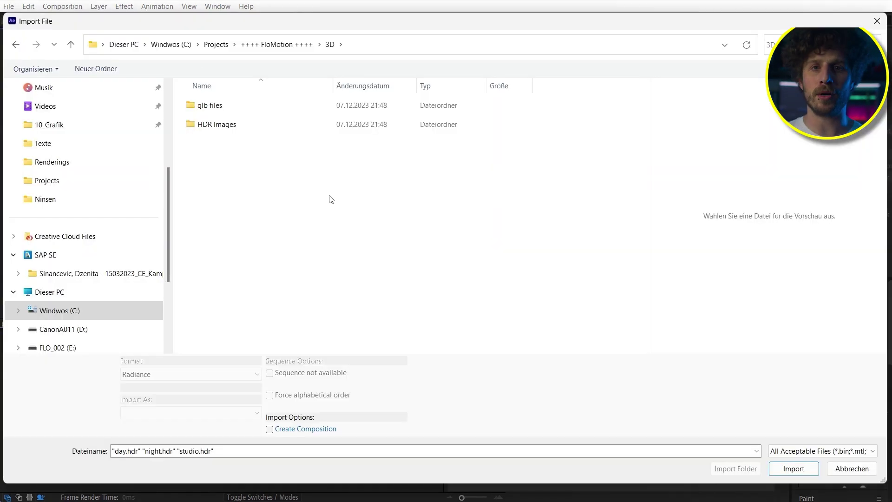
double_click(215, 105)
click(252, 105)
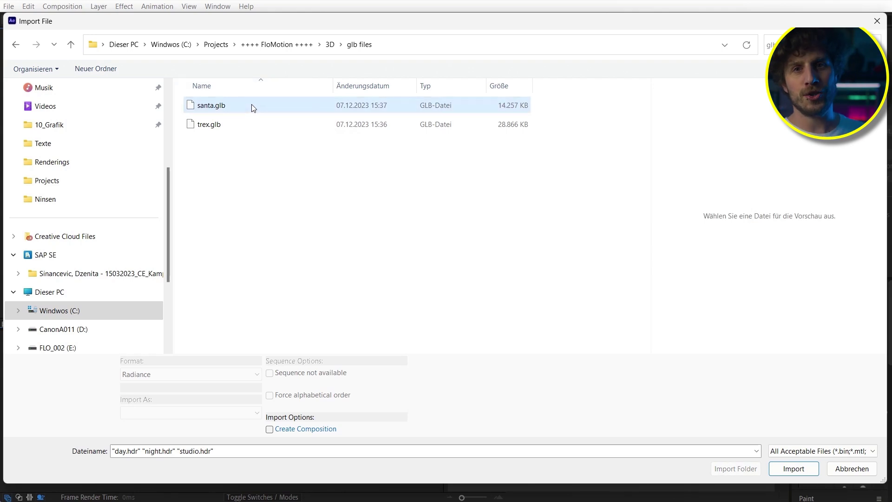
ctrl+click(229, 124)
click(784, 469)
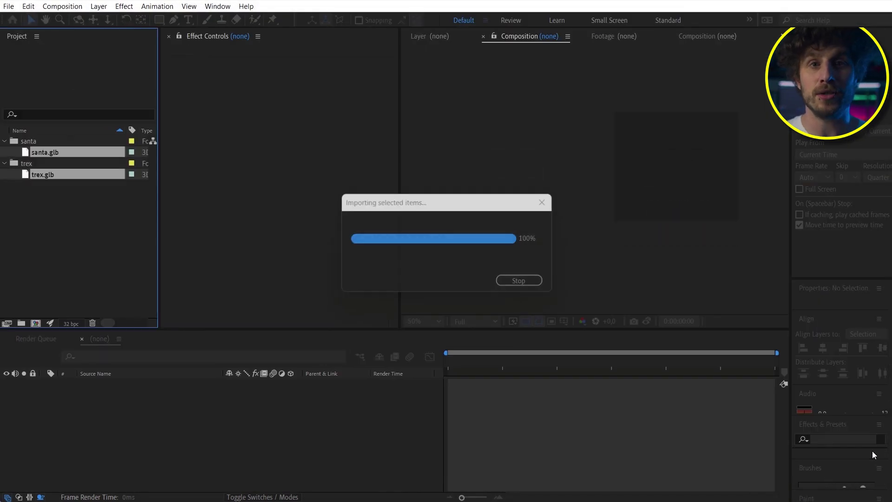
- Drag trex.glb into the 3d Comp, then orbit, dolly and pan the camera around it
click(43, 175)
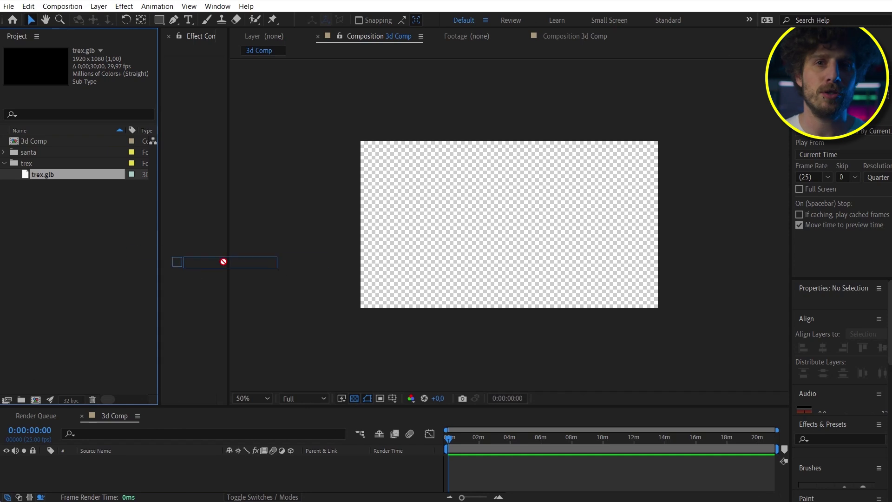
drag(224, 262, 508, 237)
key(c)
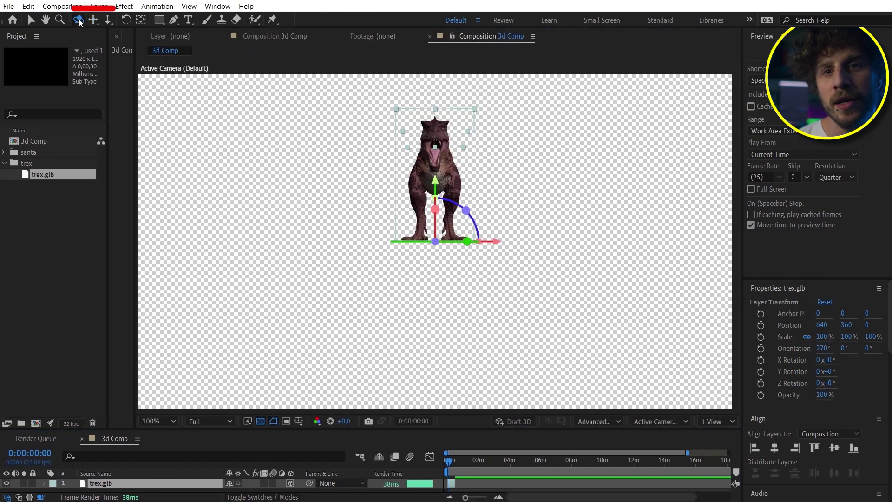
drag(95, 24, 113, 23)
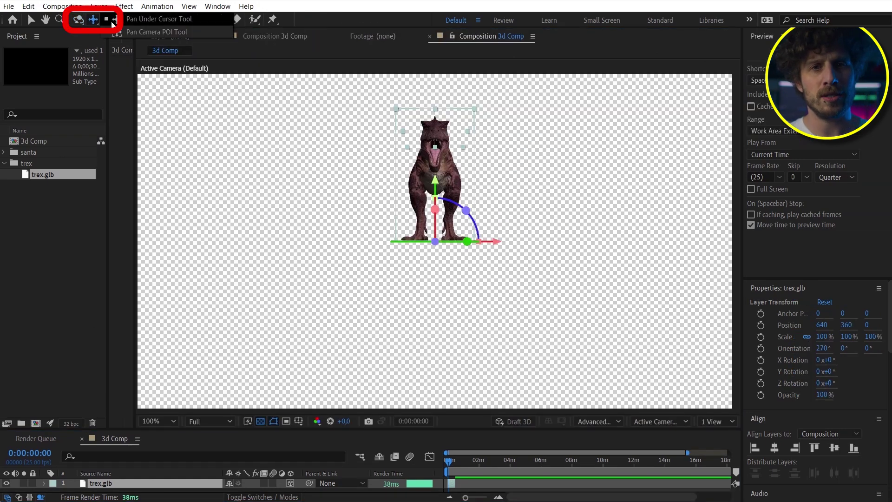
key(c)
key(c)
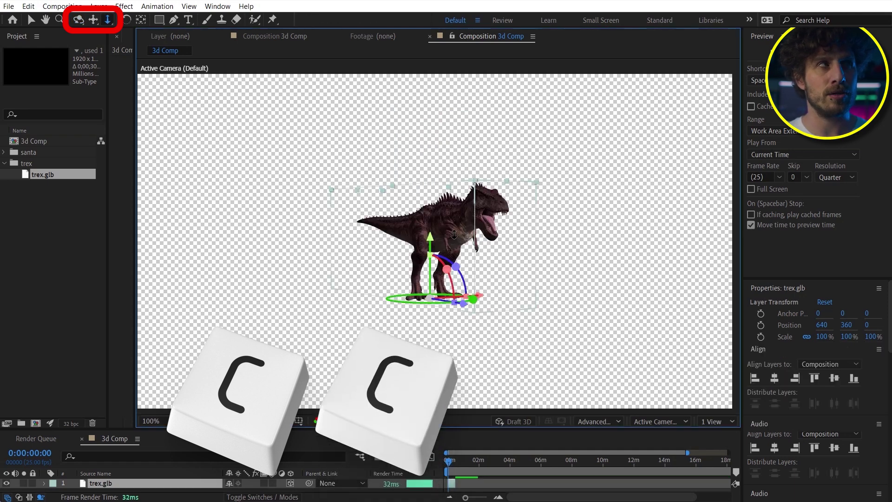
mouse_move(454, 235)
mouse_down()
mouse_move(453, 171)
mouse_move(438, 206)
mouse_move(400, 199)
mouse_move(345, 213)
mouse_move(659, 233)
mouse_move(457, 231)
mouse_up()
key(c)
key(c)
key(c)
- Import day.hdr, night.hdr and studio.hdr from the HDR Images folder
double_click(49, 254)
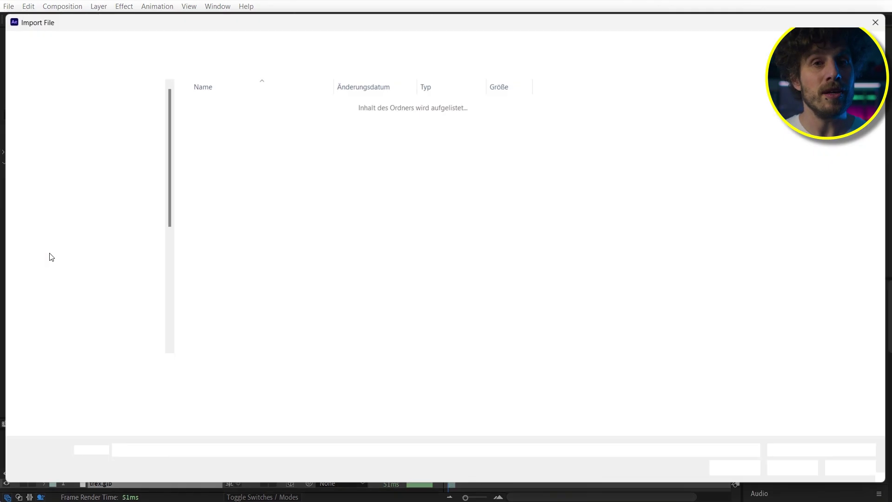
click(330, 45)
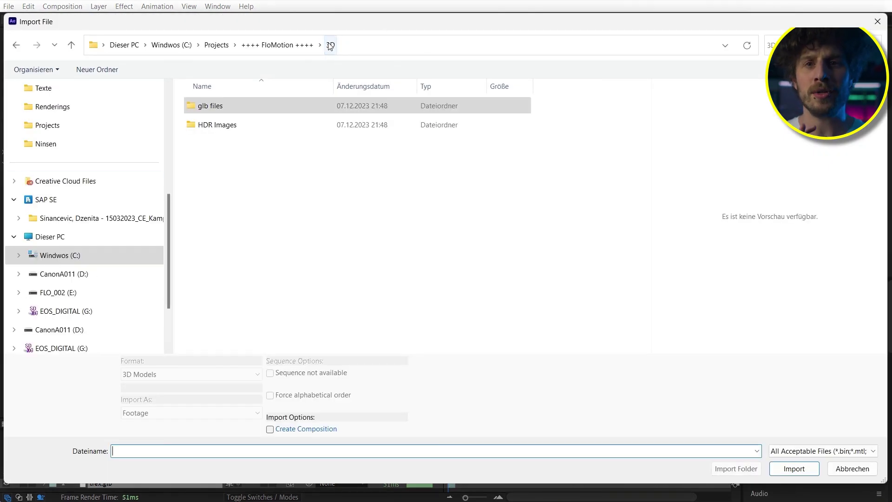
double_click(219, 123)
click(215, 118)
ctrl+click(286, 130)
ctrl+click(364, 144)
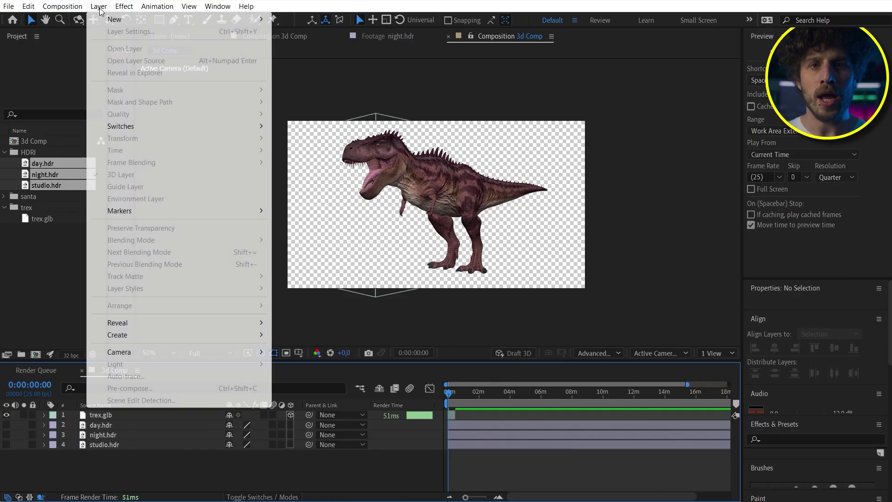
- Add a new light layer with its Light Type set to Environment
mouse_move(105, 21)
click(299, 43)
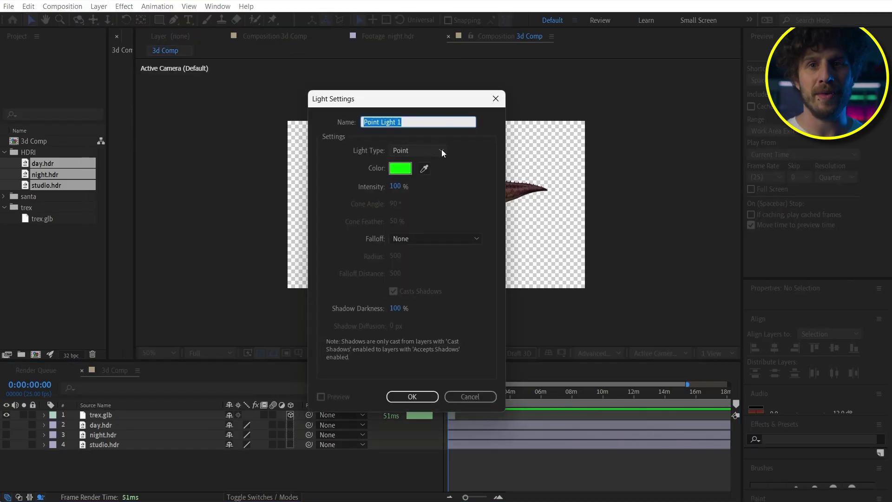
click(440, 150)
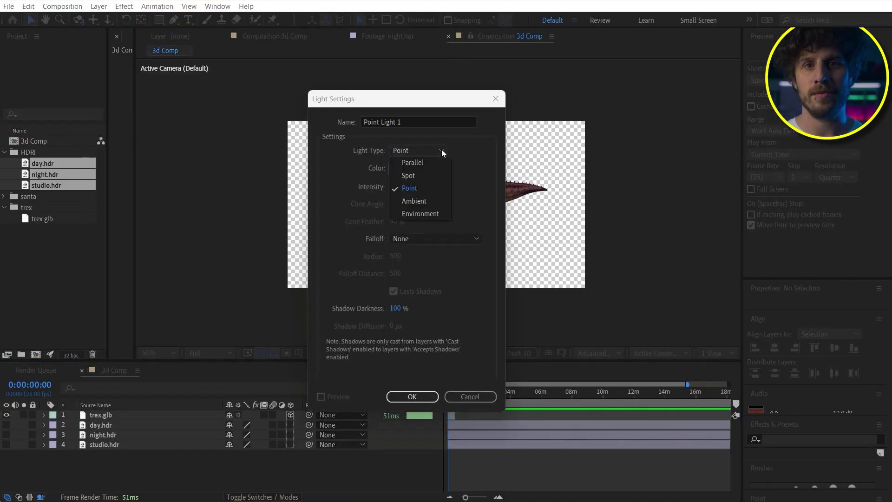
click(417, 214)
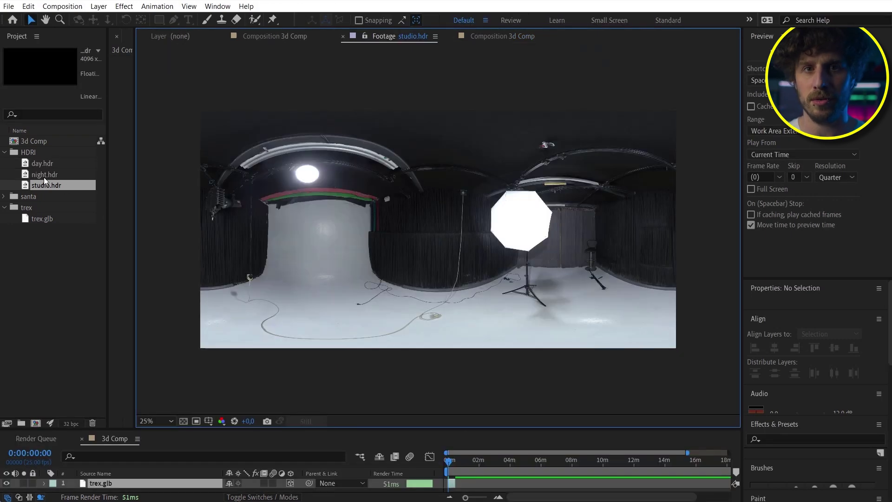
- Preview day.hdr and night.hdr, then bring all three HDR images into the composition
double_click(42, 163)
double_click(44, 174)
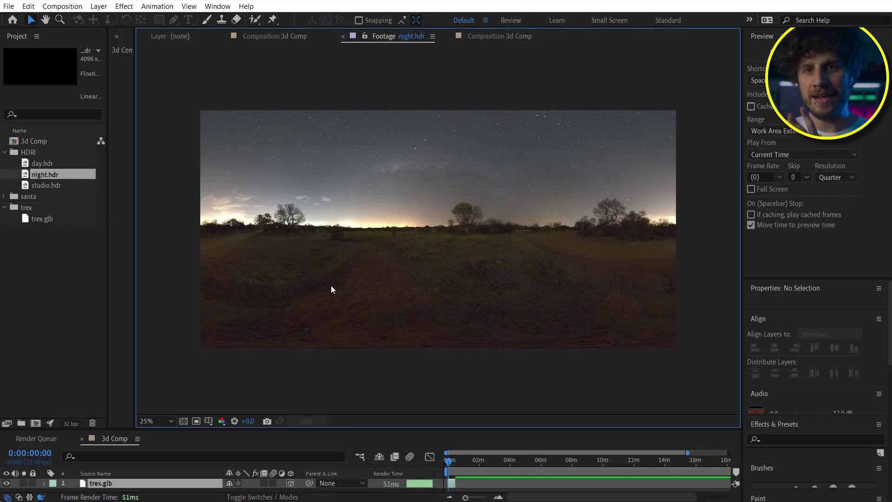
click(42, 163)
shift+click(46, 185)
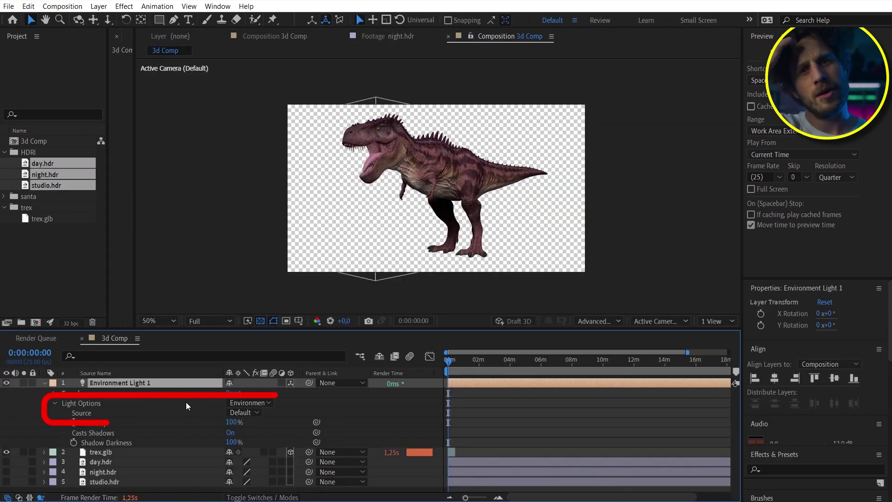
- Set Environment Light 1's source to studio.hdr and toggle Casts Shadows off and back on
click(257, 414)
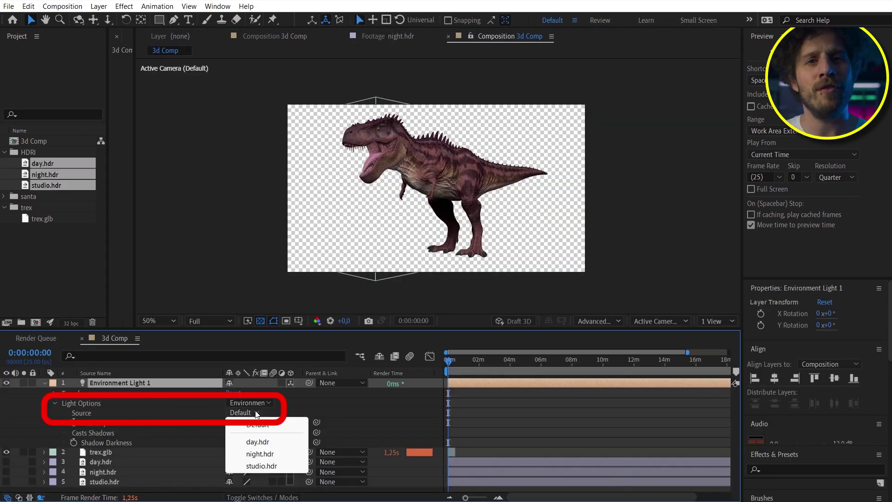
click(258, 442)
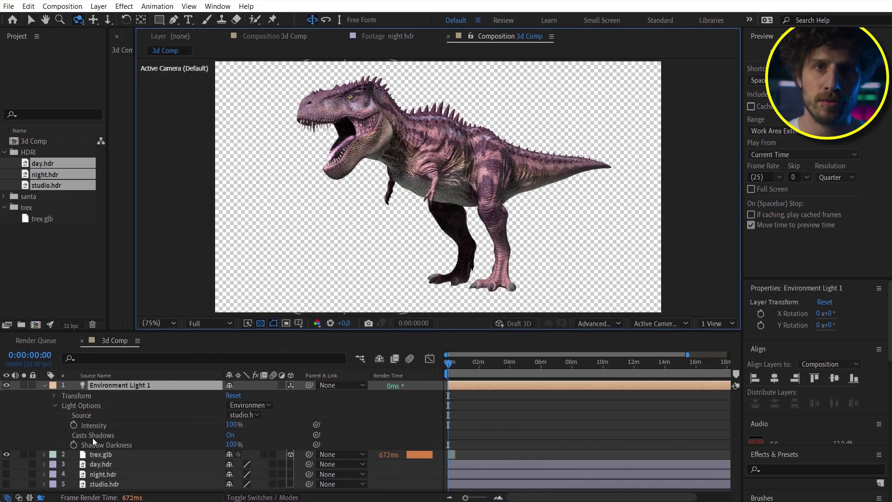
click(230, 435)
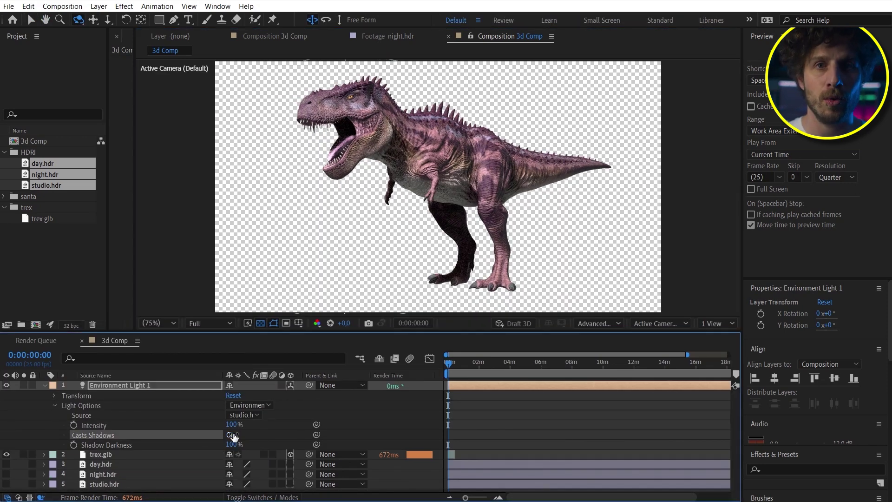
click(230, 435)
- Add a white solid layer as a floor plane to catch the T-rex's shadow
click(230, 435)
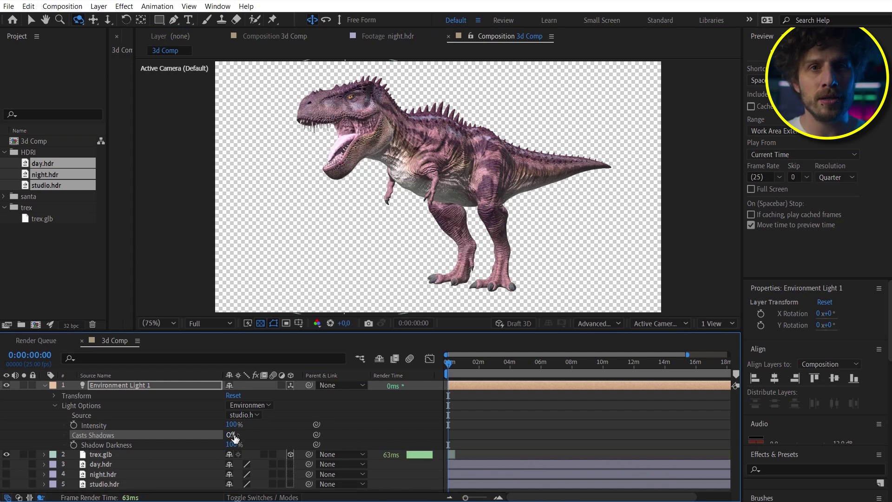
click(230, 435)
click(99, 6)
click(297, 27)
click(442, 365)
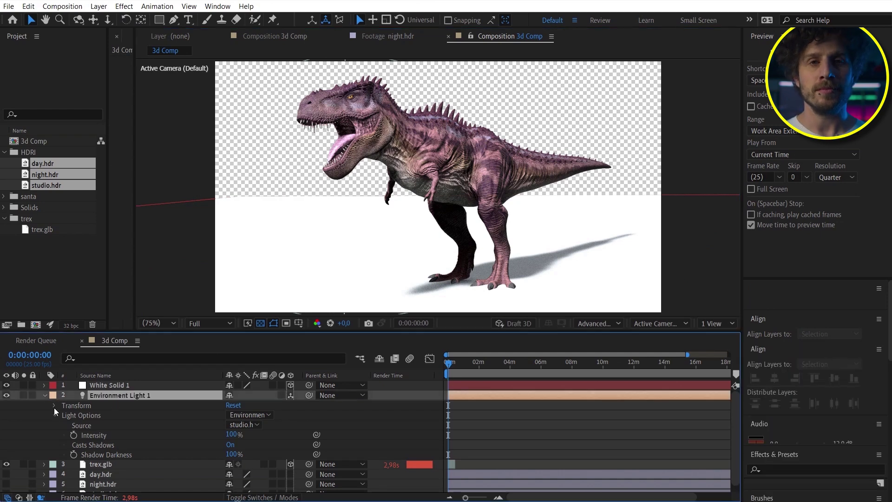
- Switch Environment Light 1's source to night.hdr, then day.hdr, and enlarge the preview area
click(54, 409)
click(244, 451)
click(258, 491)
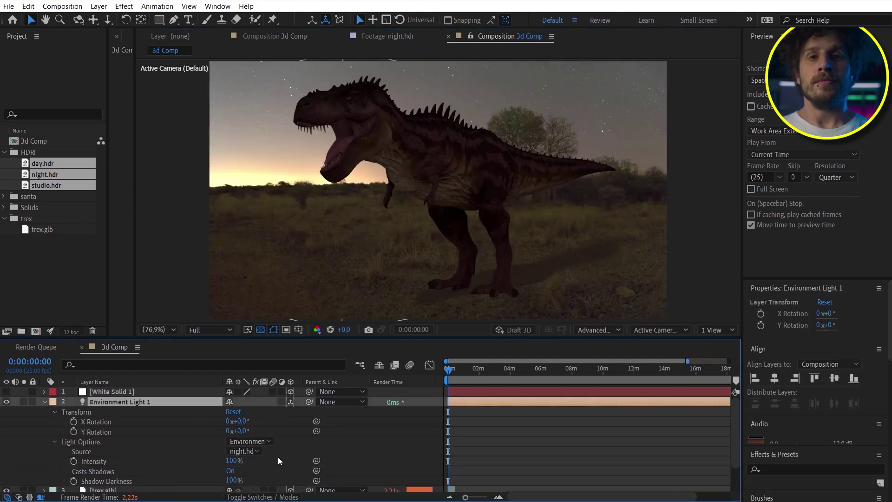
click(252, 451)
click(258, 480)
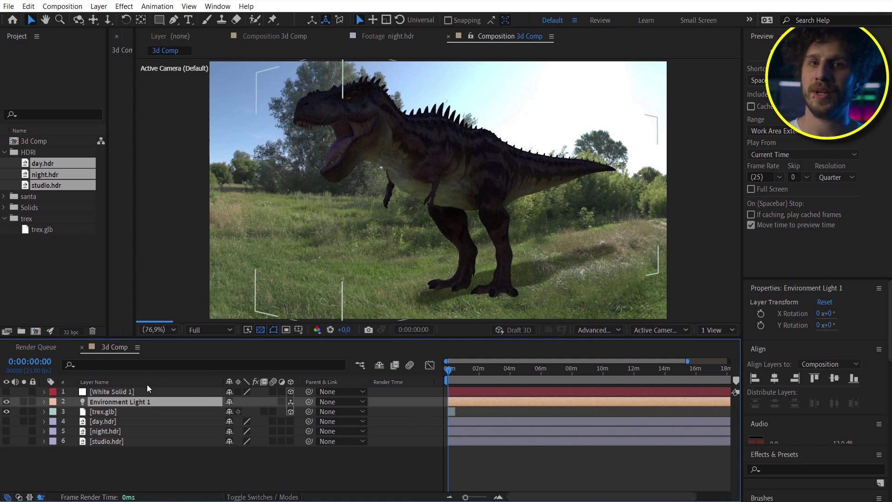
drag(184, 340, 185, 380)
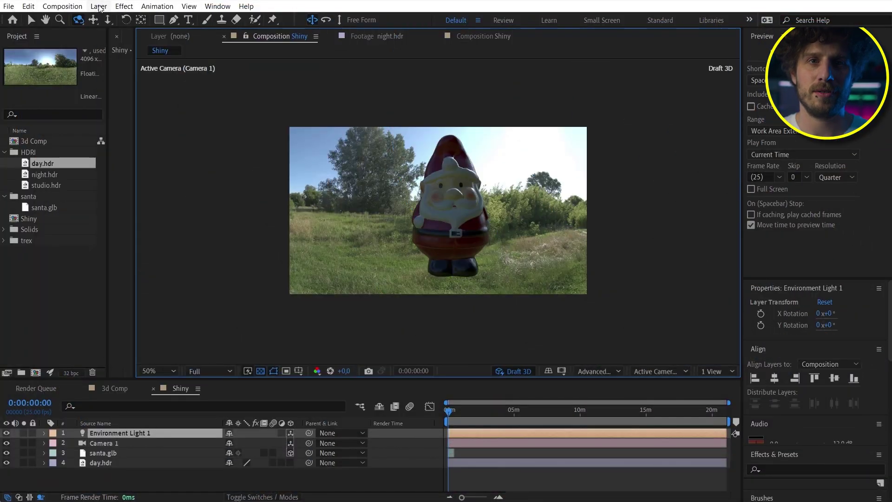
- Add a new point light layer and move Point Light 1 closer to the Santa
click(99, 6)
click(308, 40)
click(443, 148)
click(433, 188)
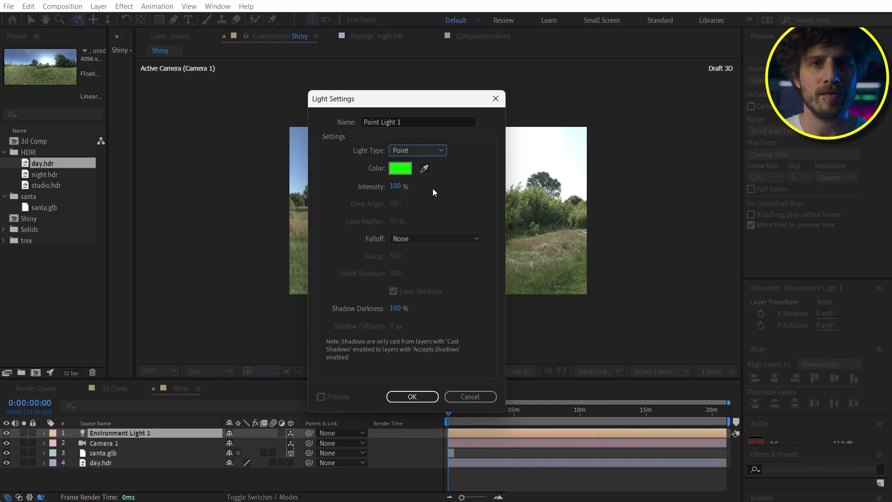
key(Return)
key(v)
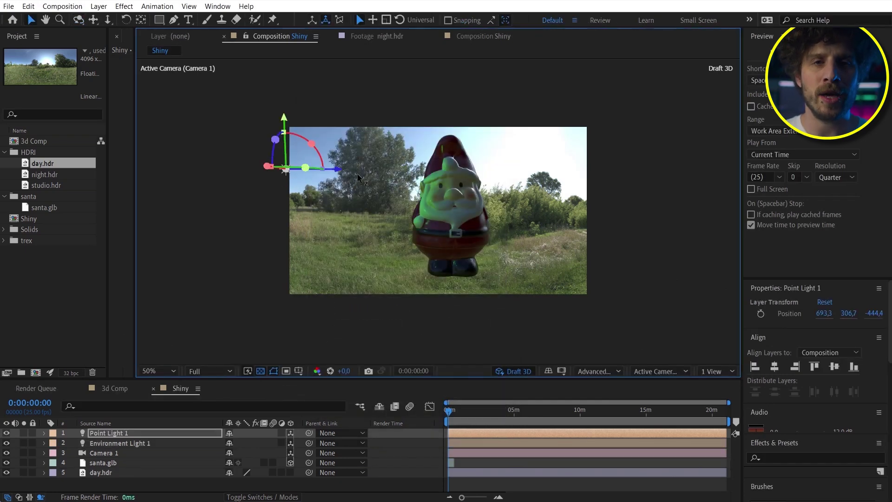
drag(285, 167, 341, 166)
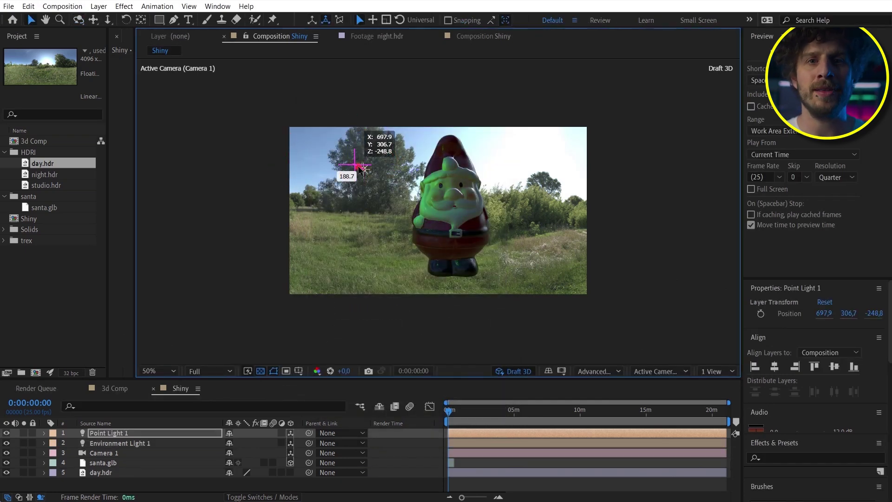
- Apply the CC Environment effect, found by searching 'envi', to day.hdr and orbit the Santa
click(789, 216)
text(e)
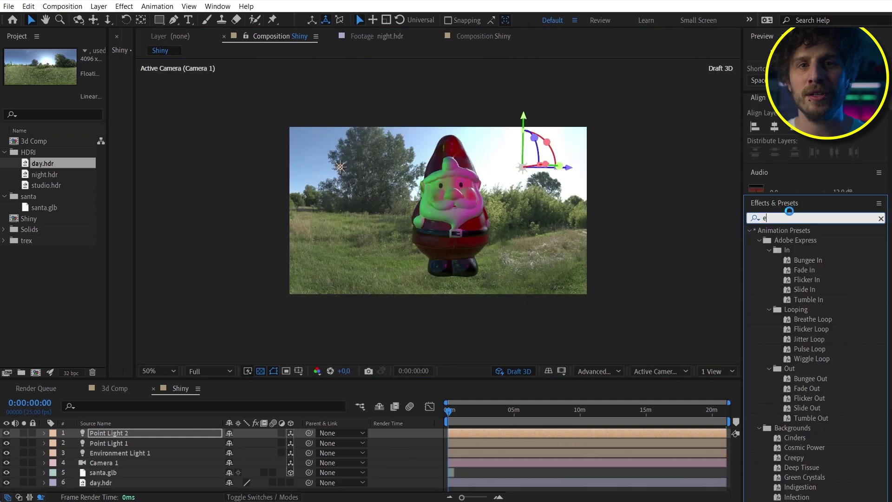
text(nviron)
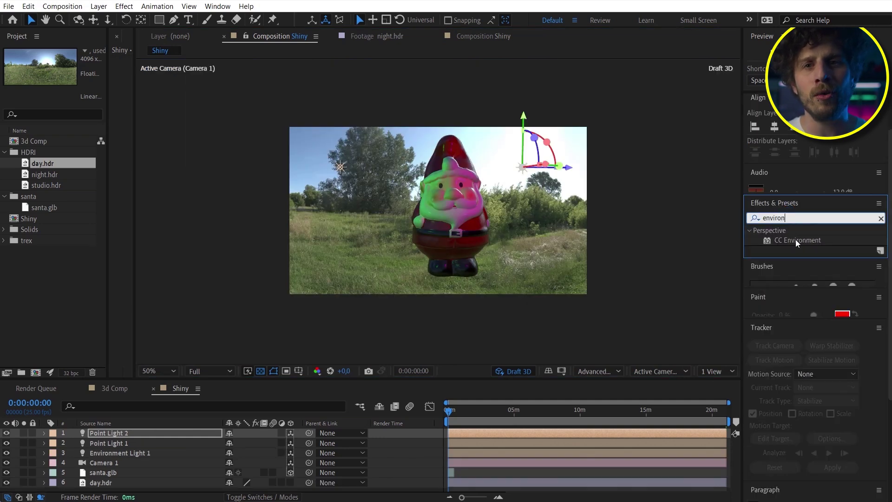
drag(795, 239, 562, 152)
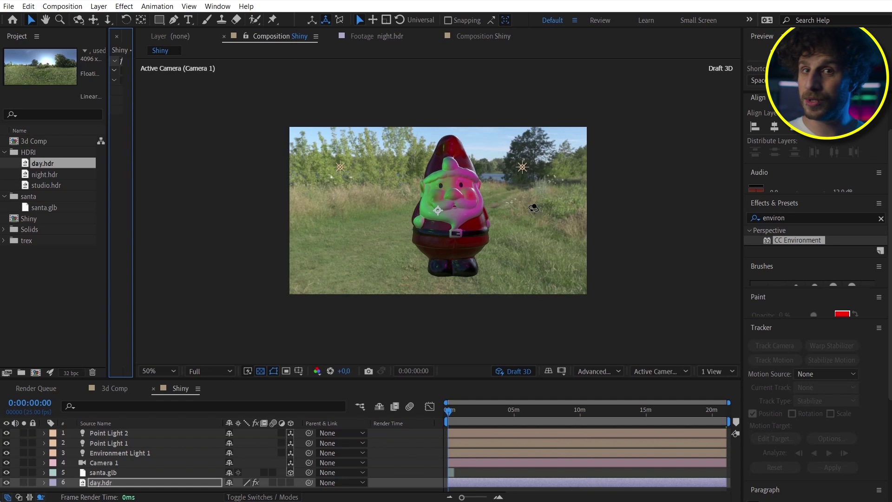
key(c)
drag(534, 213, 498, 255)
- Set Advanced 3D shadow resolution to Full (16 MB) and turn Draft 3D preview on
click(618, 374)
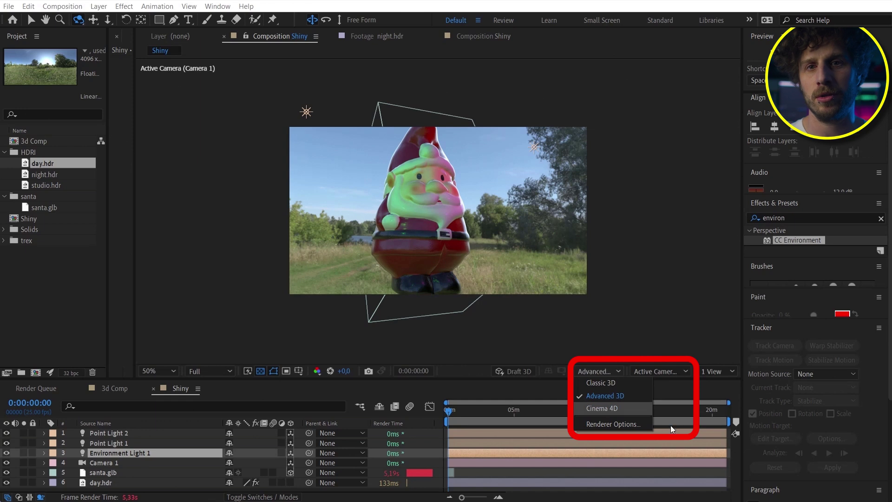
click(617, 426)
drag(486, 125, 679, 92)
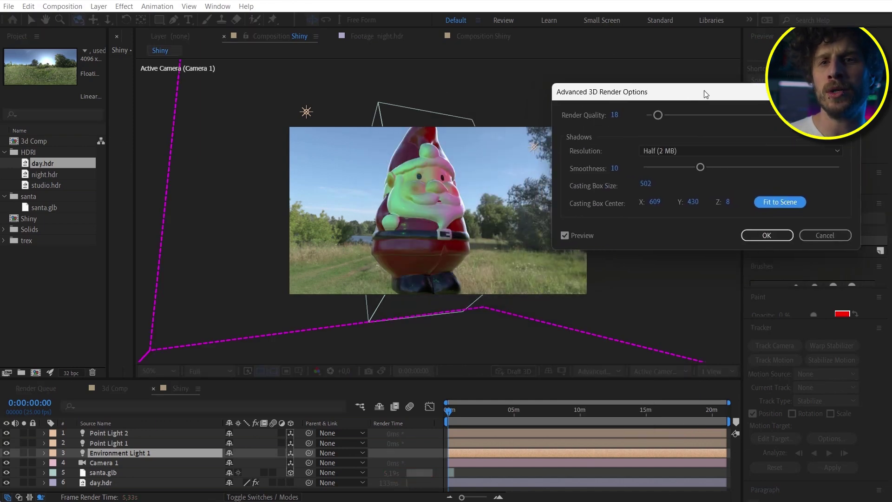
click(687, 150)
click(651, 159)
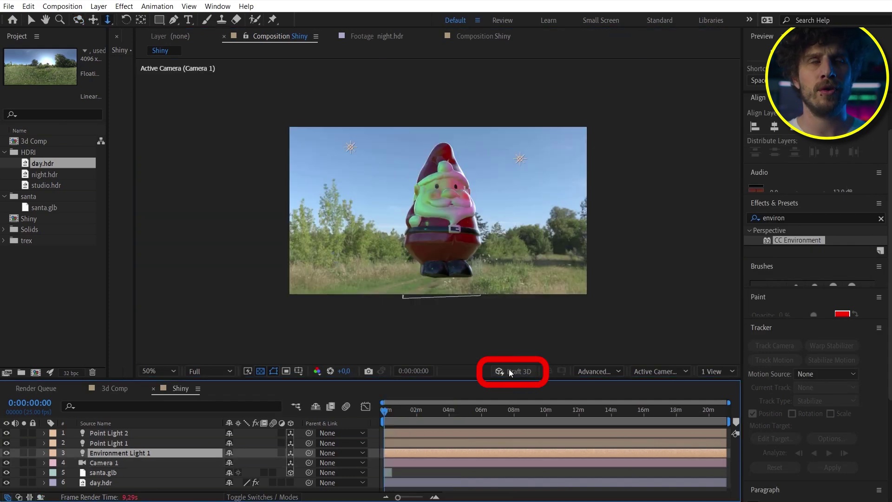
click(513, 371)
key(c)
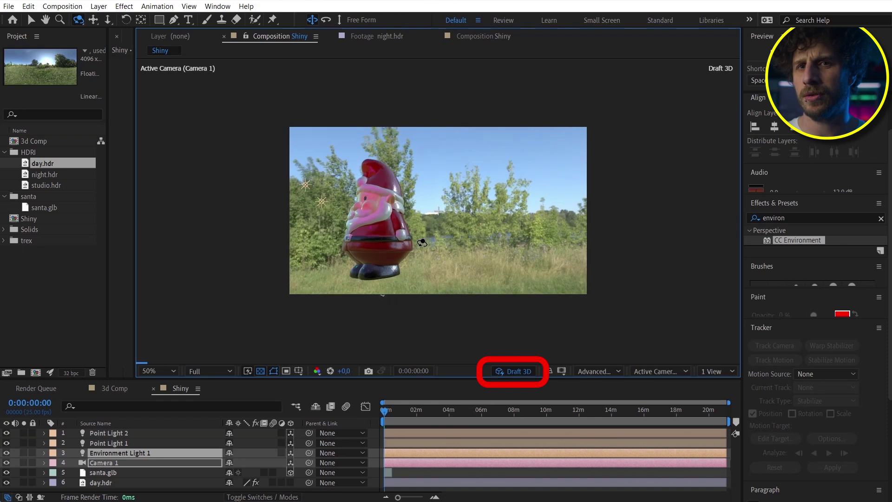